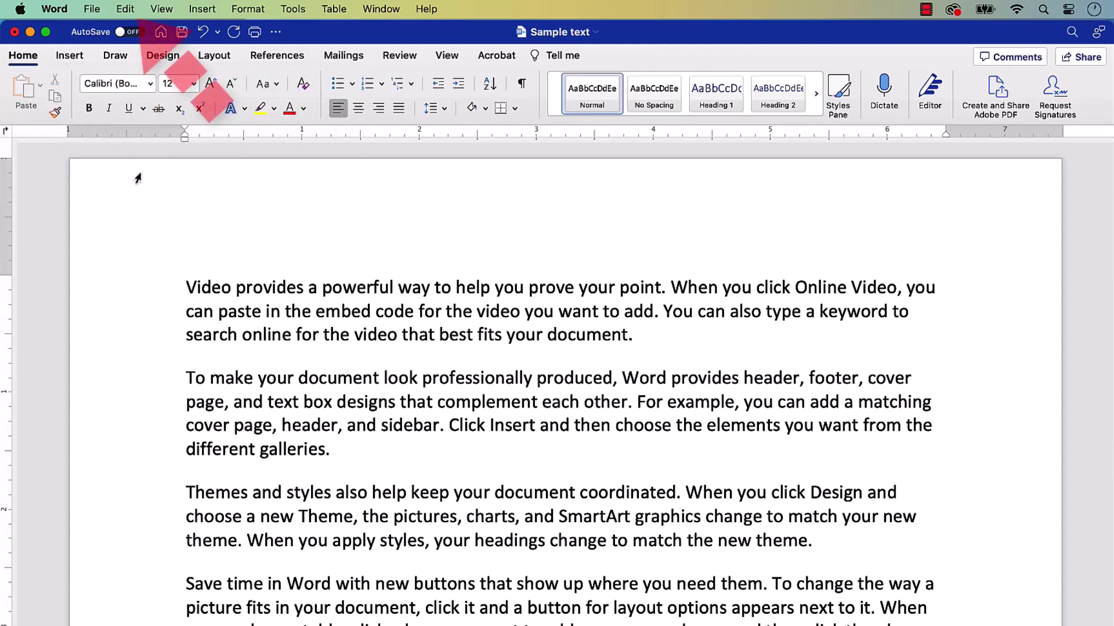
Step: Search the find-and-replace sidebar for 'document', highlighting all 25 matches
left_click(125, 9)
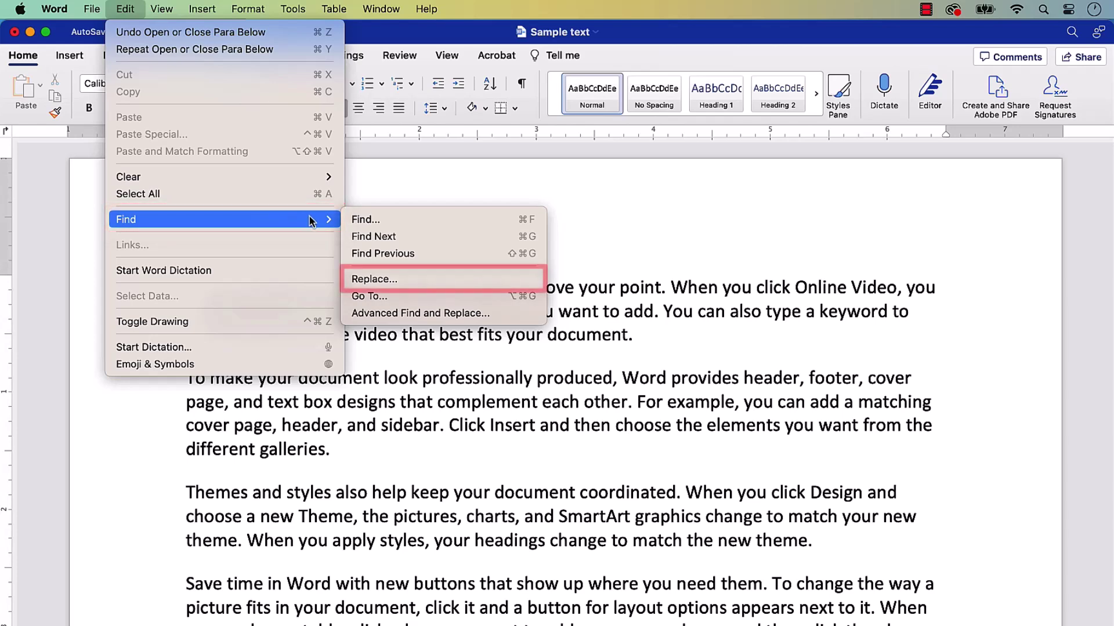
mouse_move(222, 219)
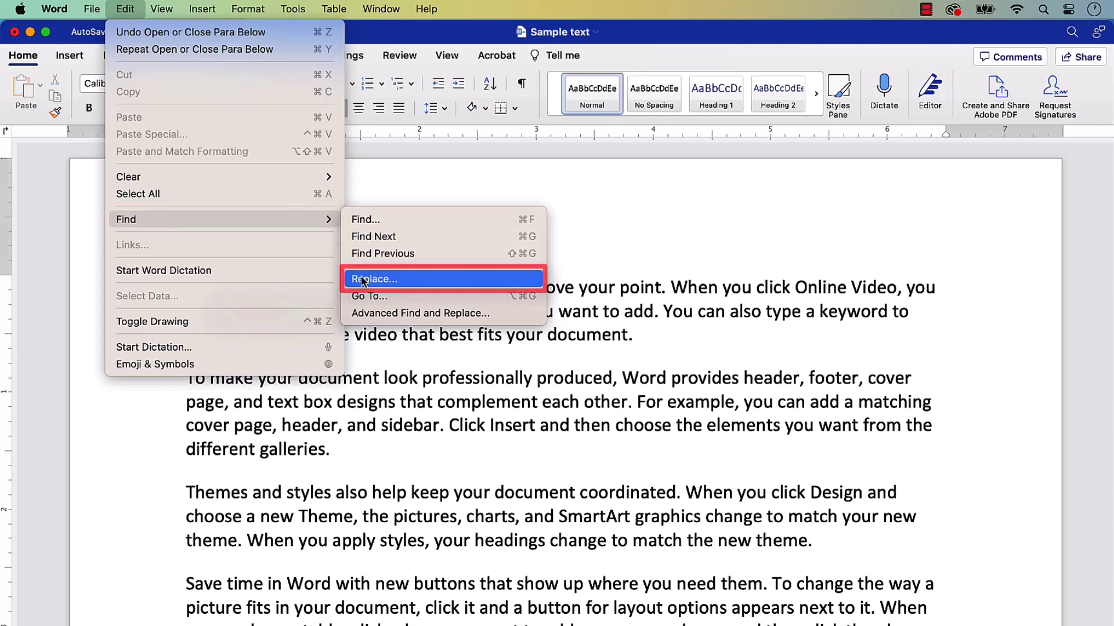
left_click(361, 281)
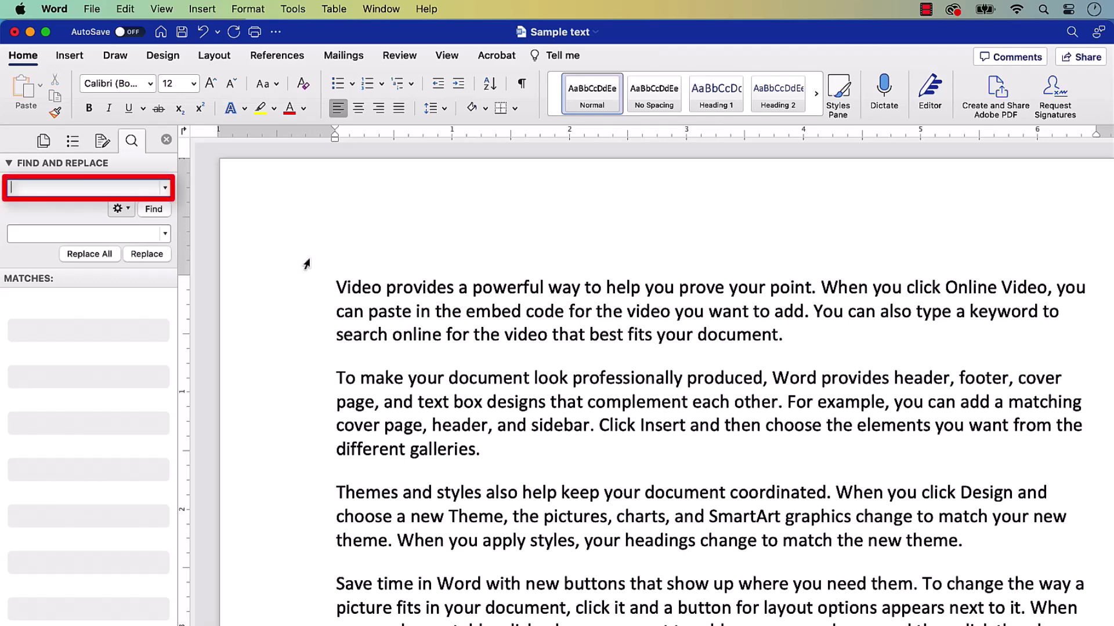
type("documen")
type("t")
key("Return")
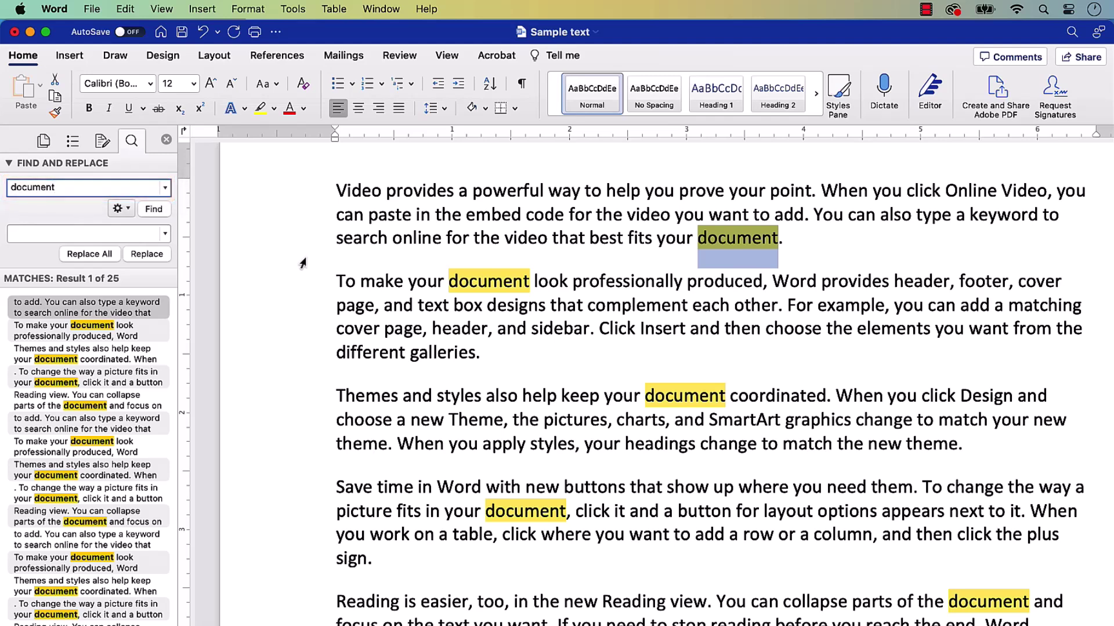
Step: Show the Replace field and review the gear search options without changing them
key("ctrl+h")
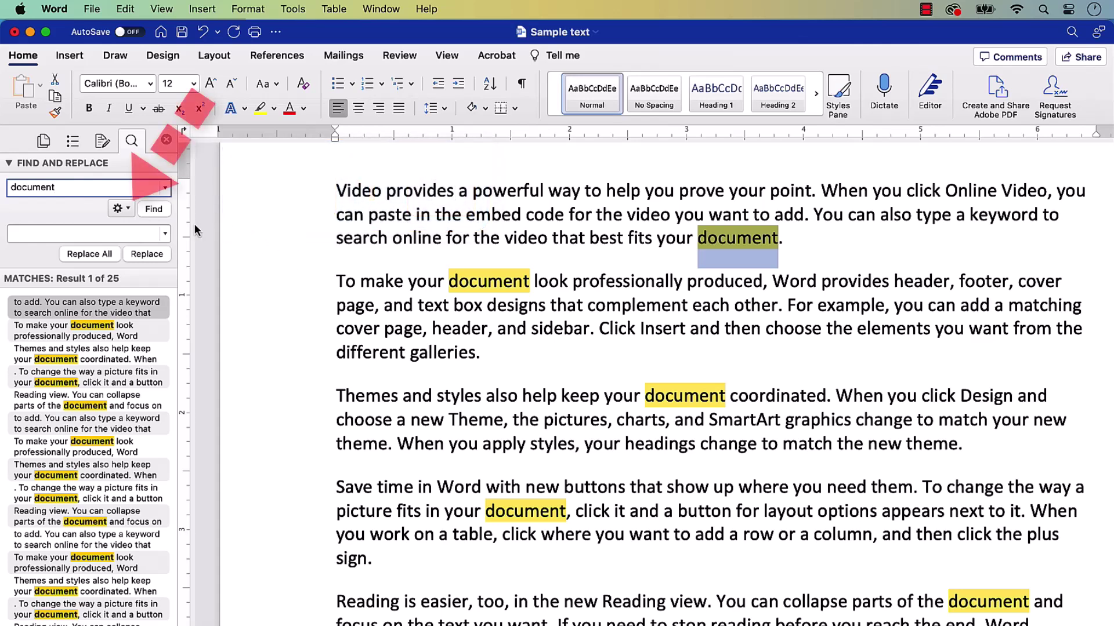
left_click(119, 208)
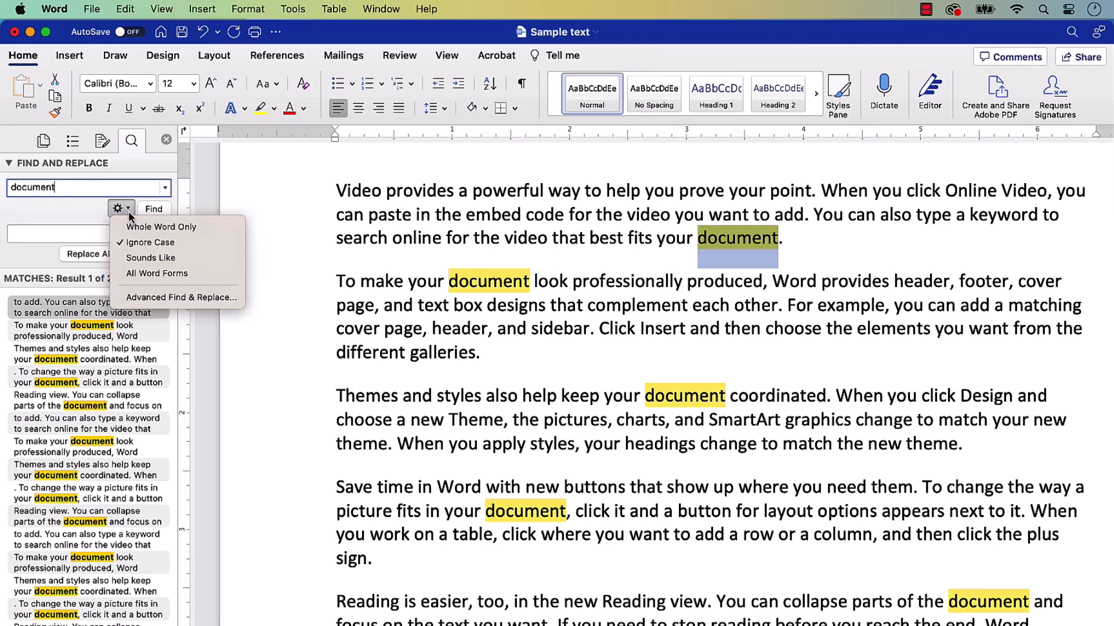
left_click(128, 211)
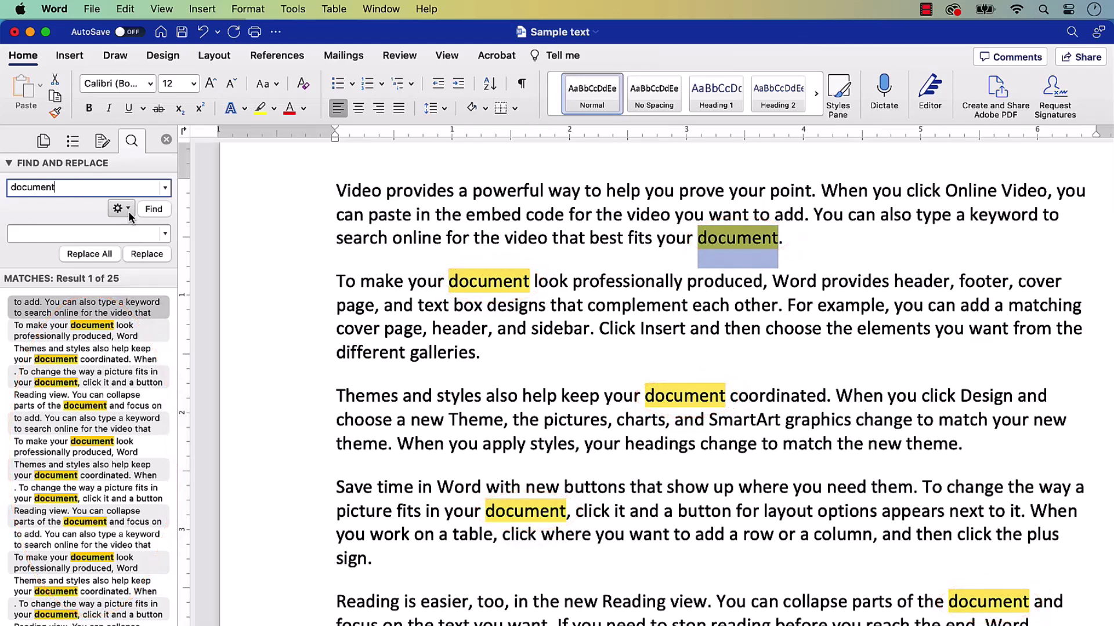
Step: Enter 'file' as the replacement and replace the first two matches individually
left_click(80, 234)
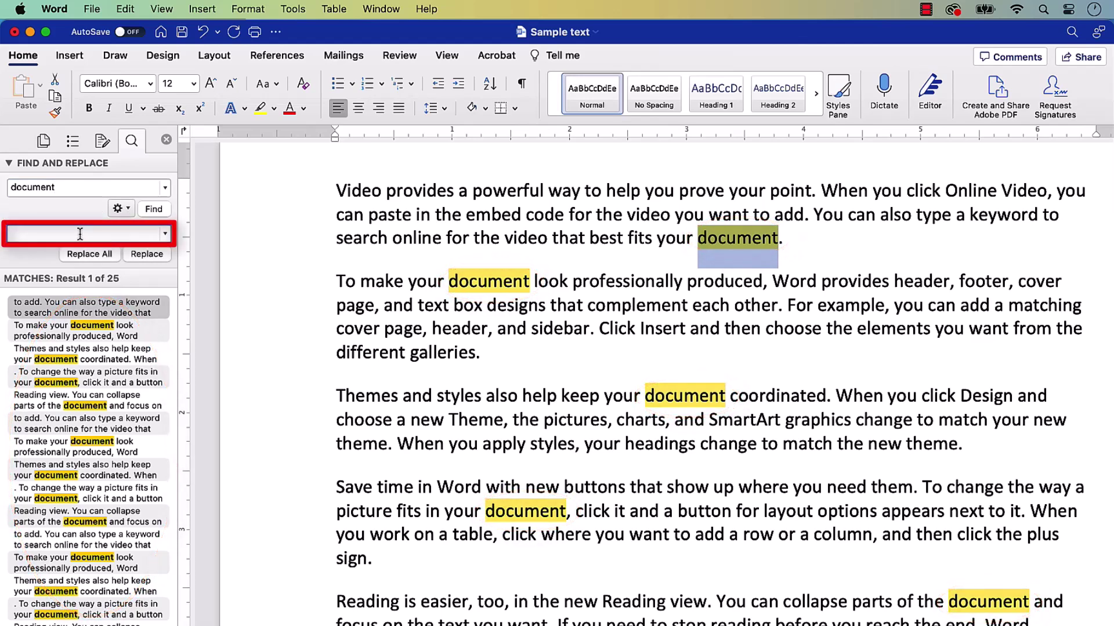
type("file")
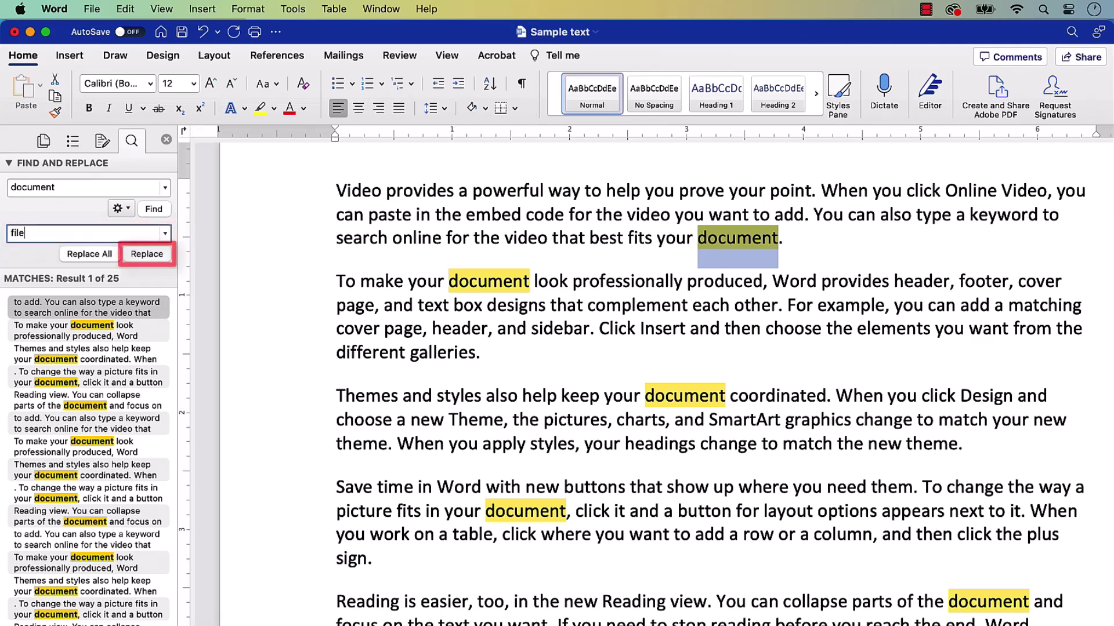
left_click(143, 254)
left_click(140, 252)
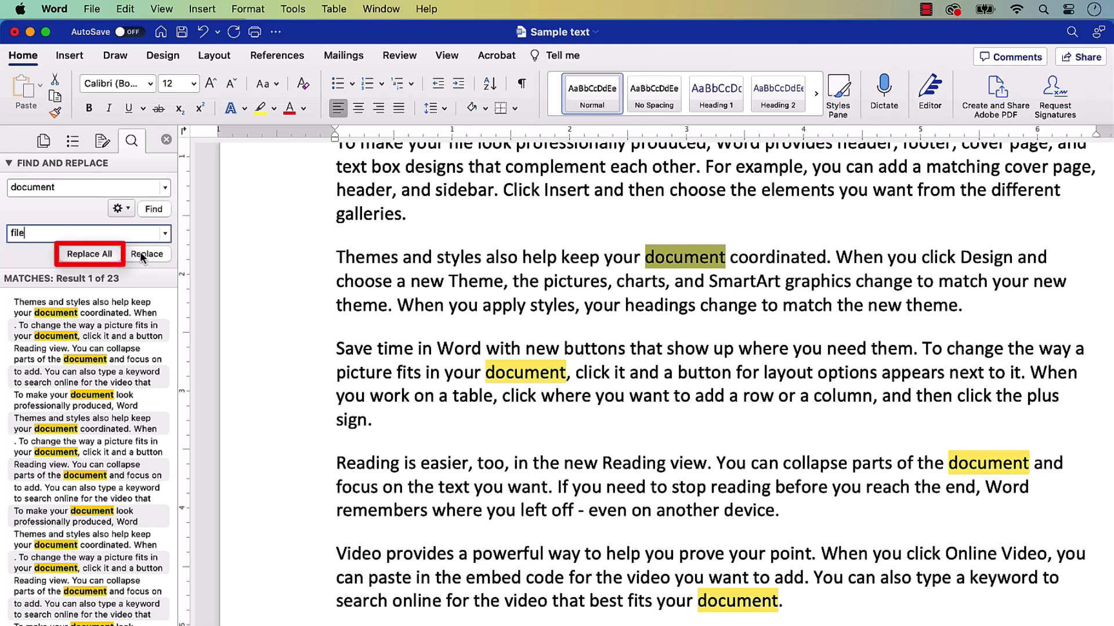
Step: Replace all remaining matches with 'file', dismiss the 23-replacements summary, and close the sidebar
left_click(109, 255)
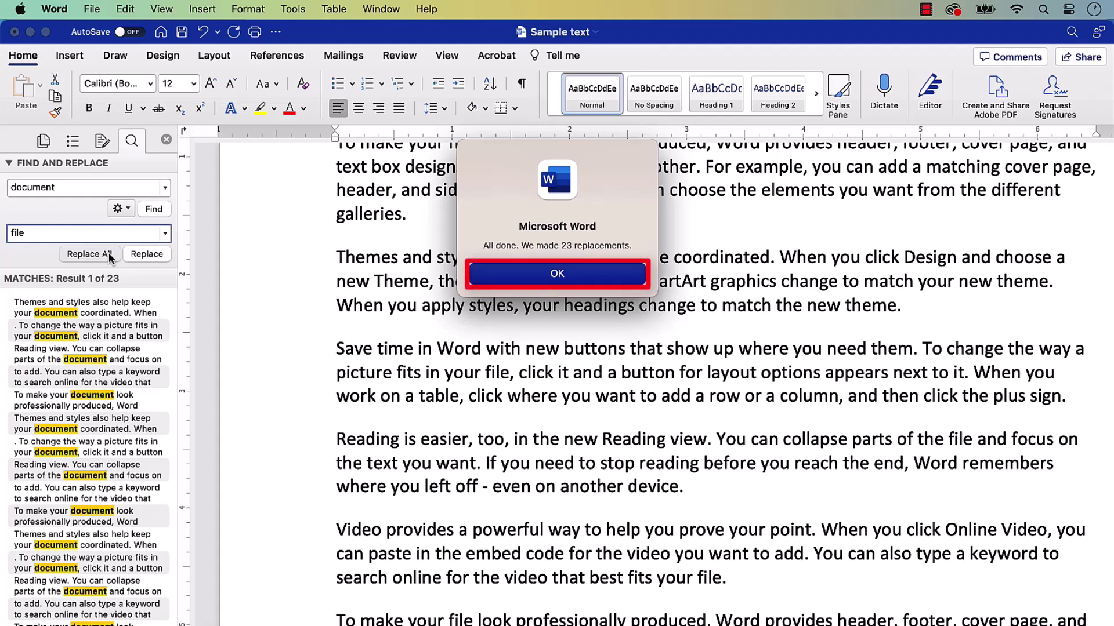
left_click(485, 276)
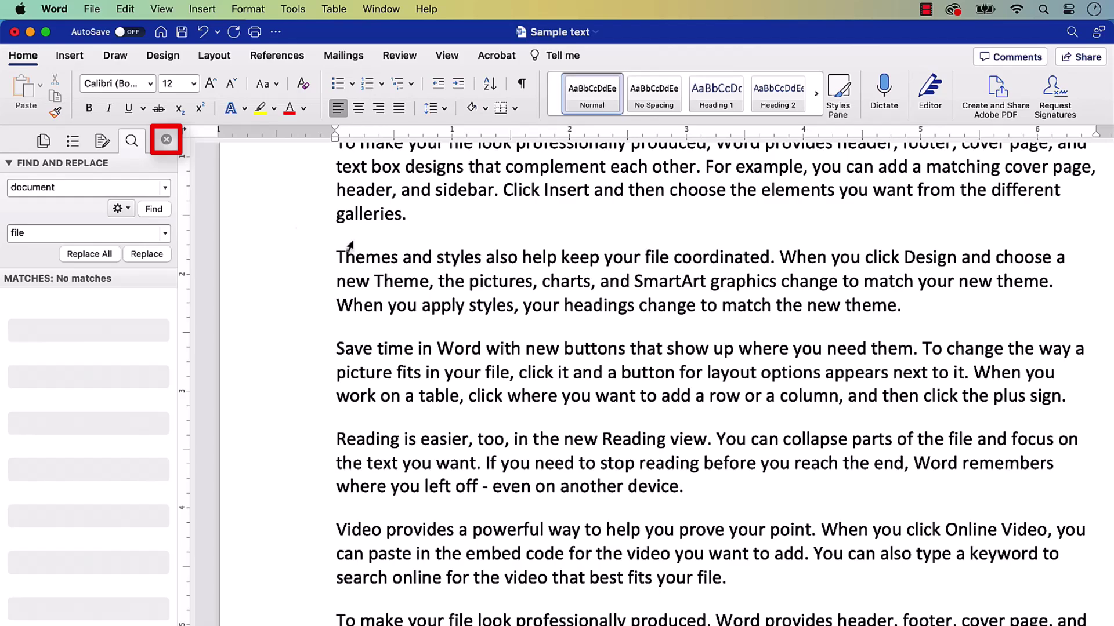
left_click(167, 141)
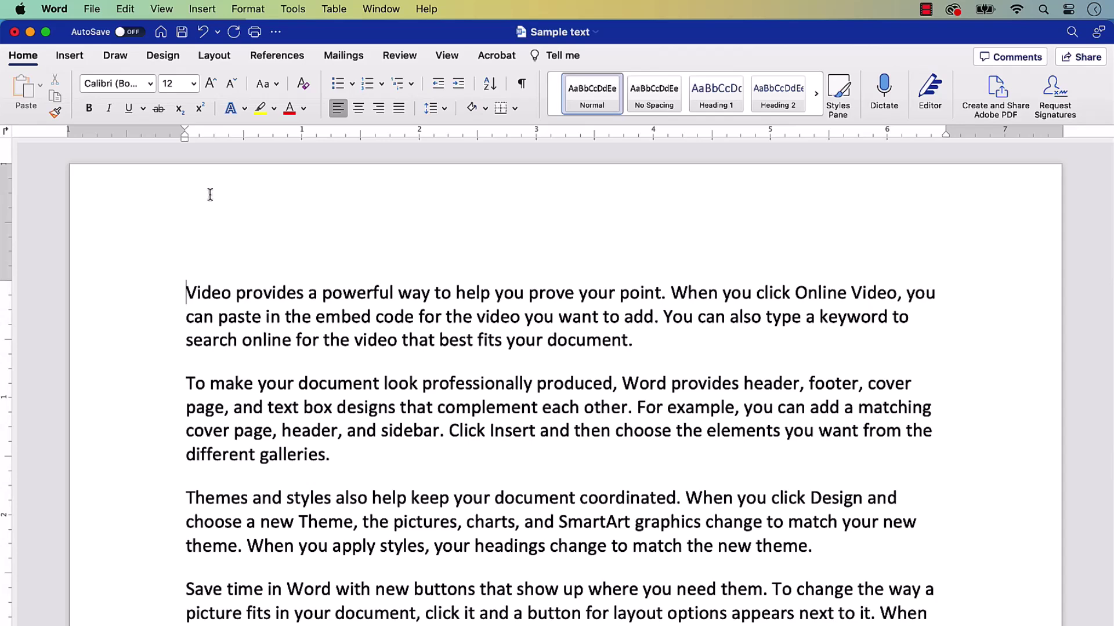
Step: Set Advanced Find and Replace's Replace tab to find 'document' and replace with 'file'
left_click(126, 9)
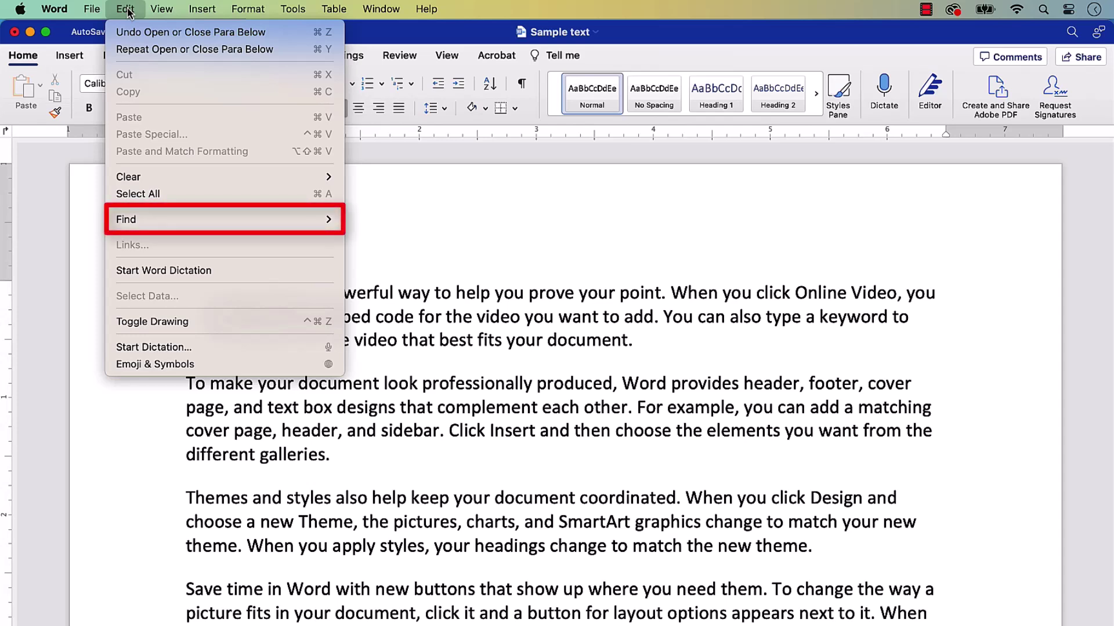
mouse_move(217, 219)
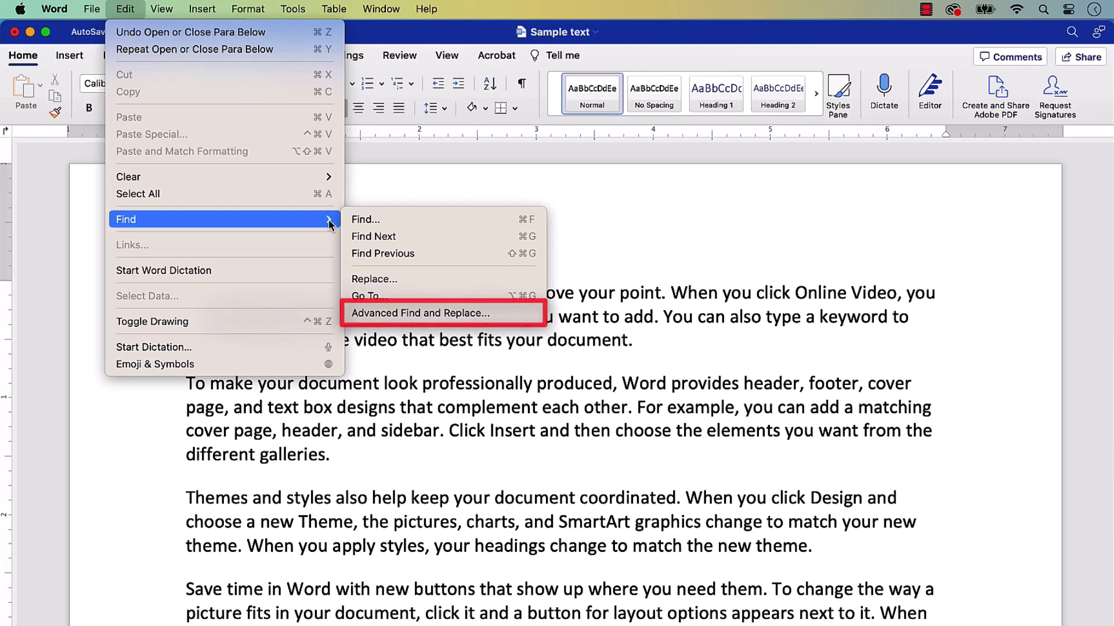
left_click(391, 312)
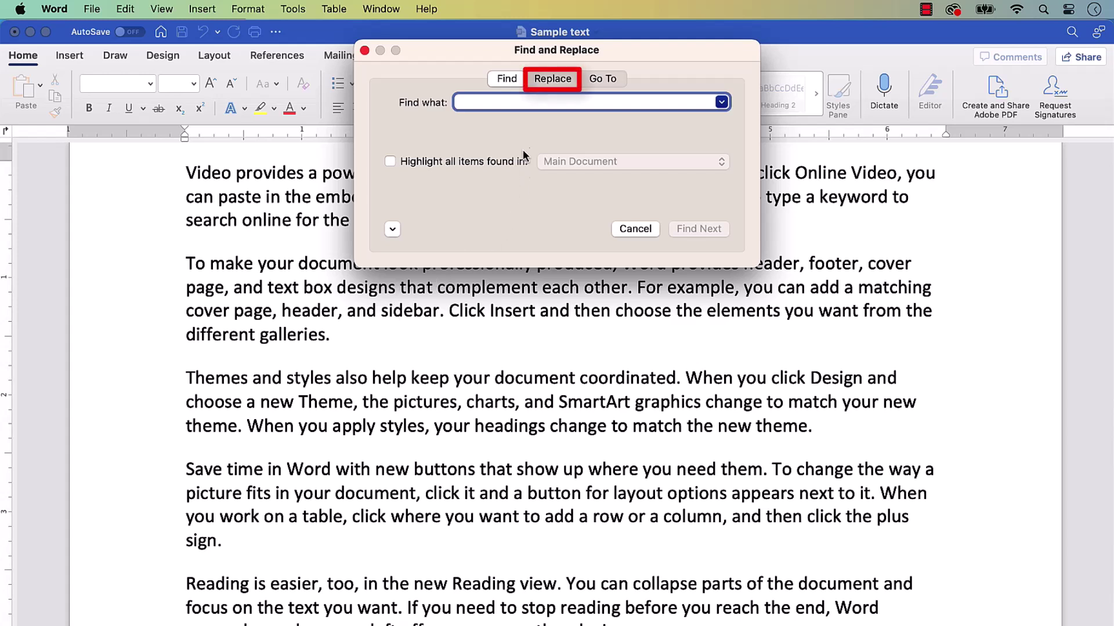
left_click(548, 79)
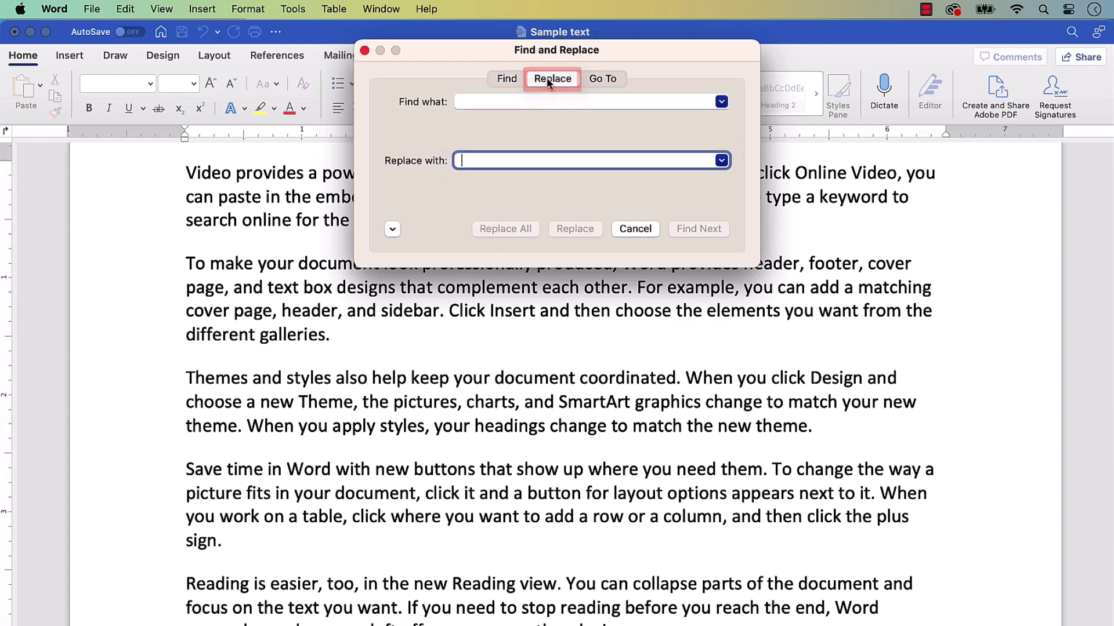
left_click(524, 102)
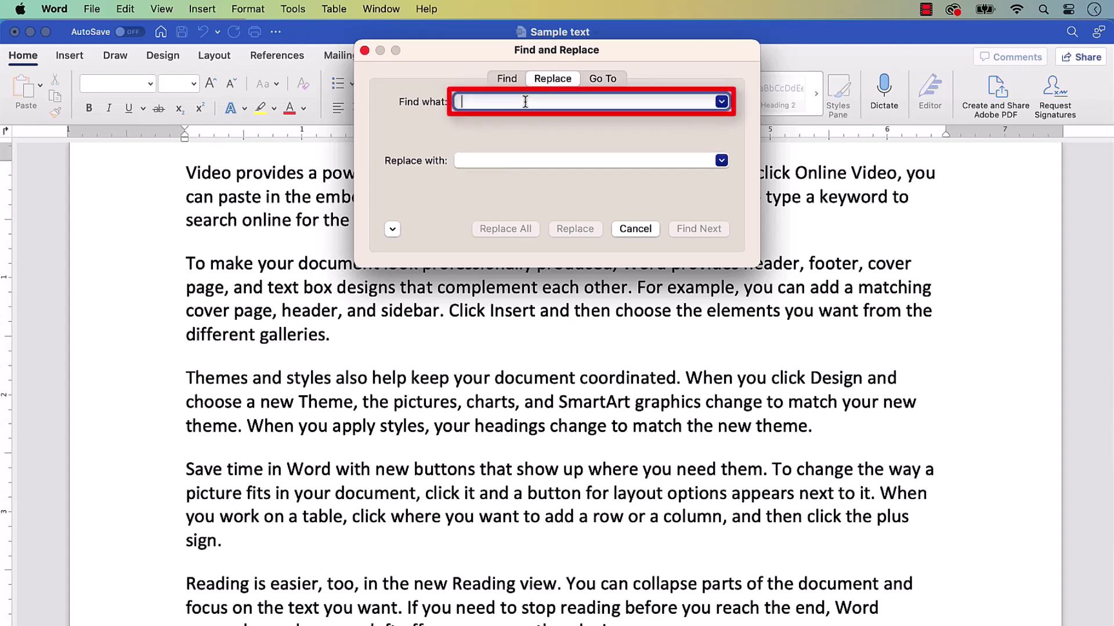
type("document")
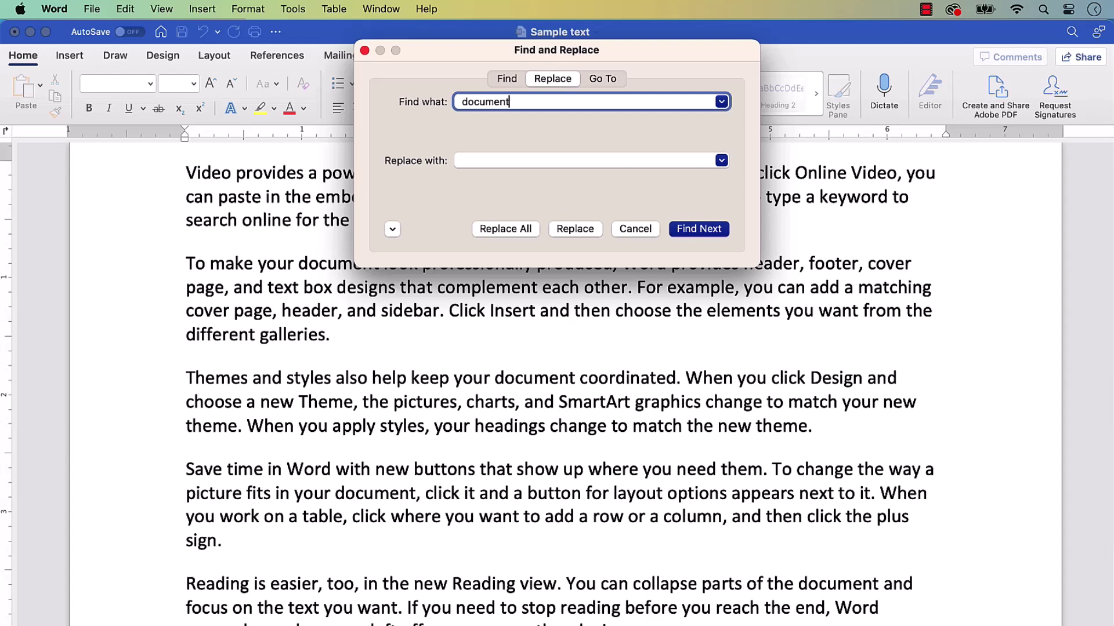
left_click(501, 158)
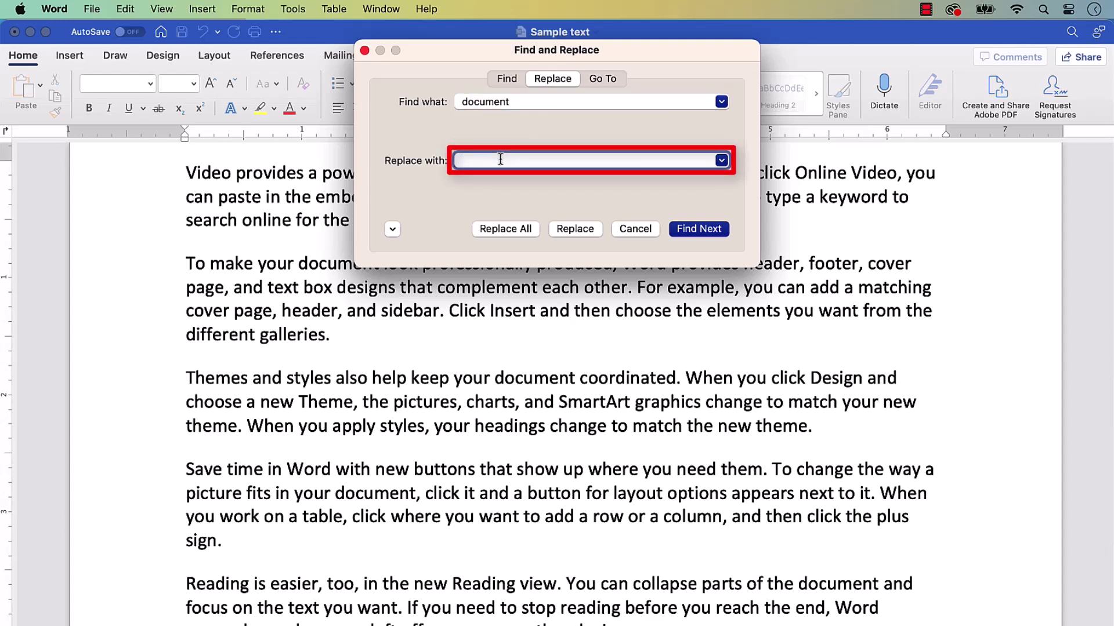
type("file")
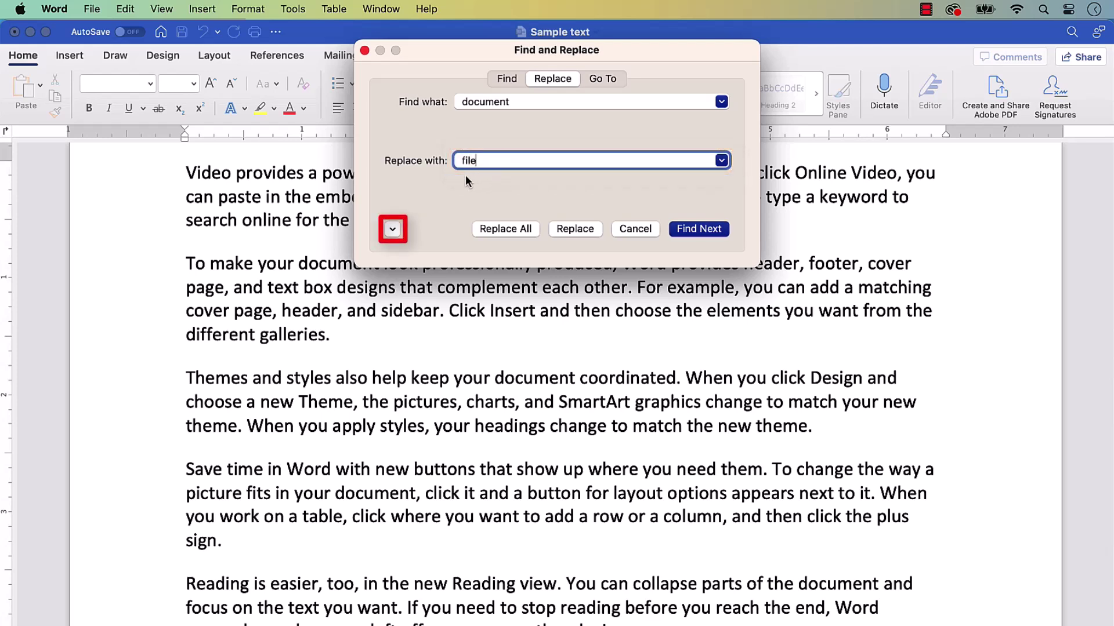
left_click(392, 229)
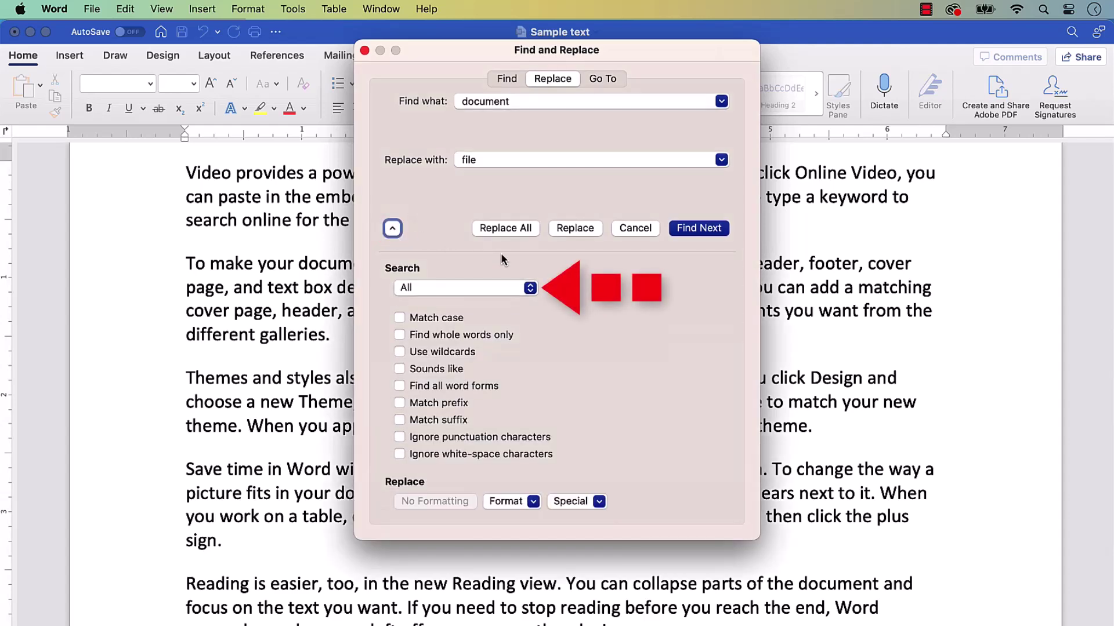
left_click(530, 289)
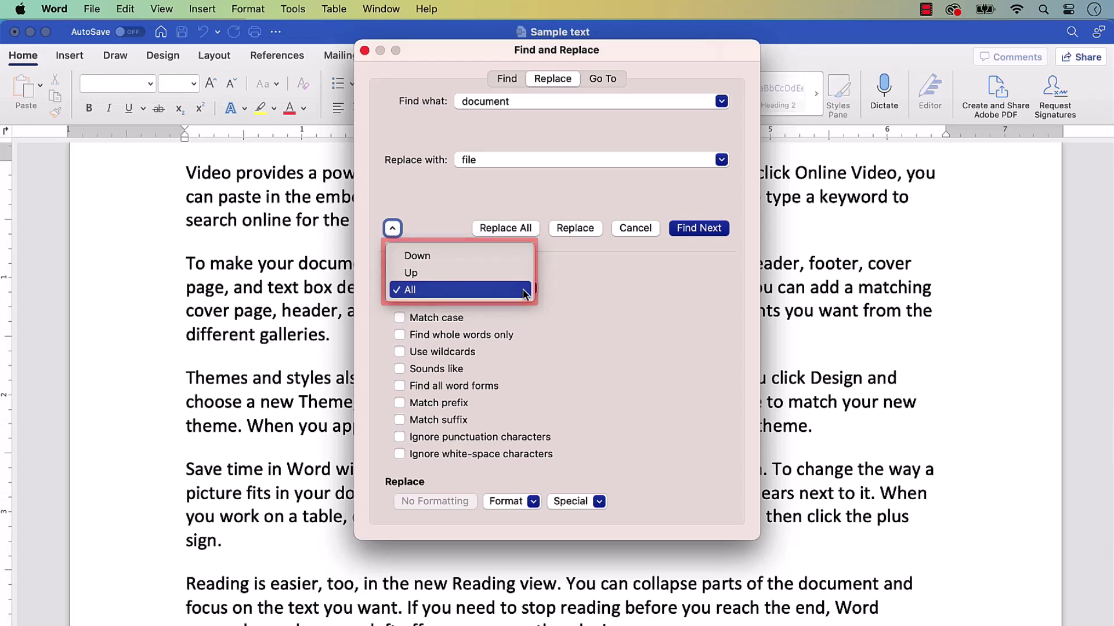
left_click(529, 290)
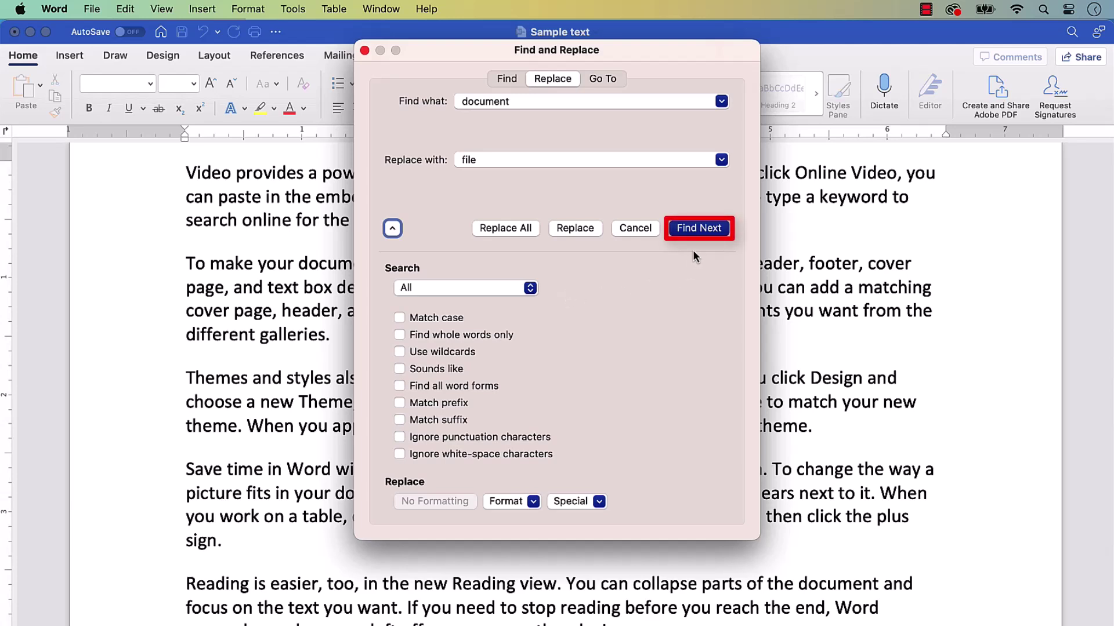
Step: Find the next 'document', replace it with 'file', and dismiss the search-finished alert
left_click(698, 228)
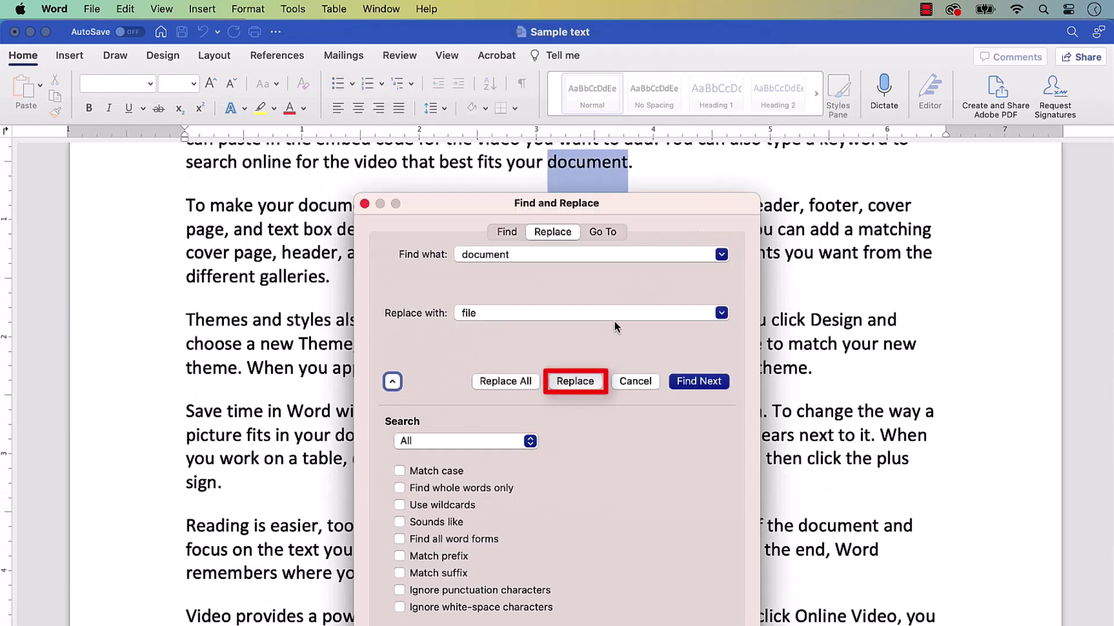
left_click(570, 384)
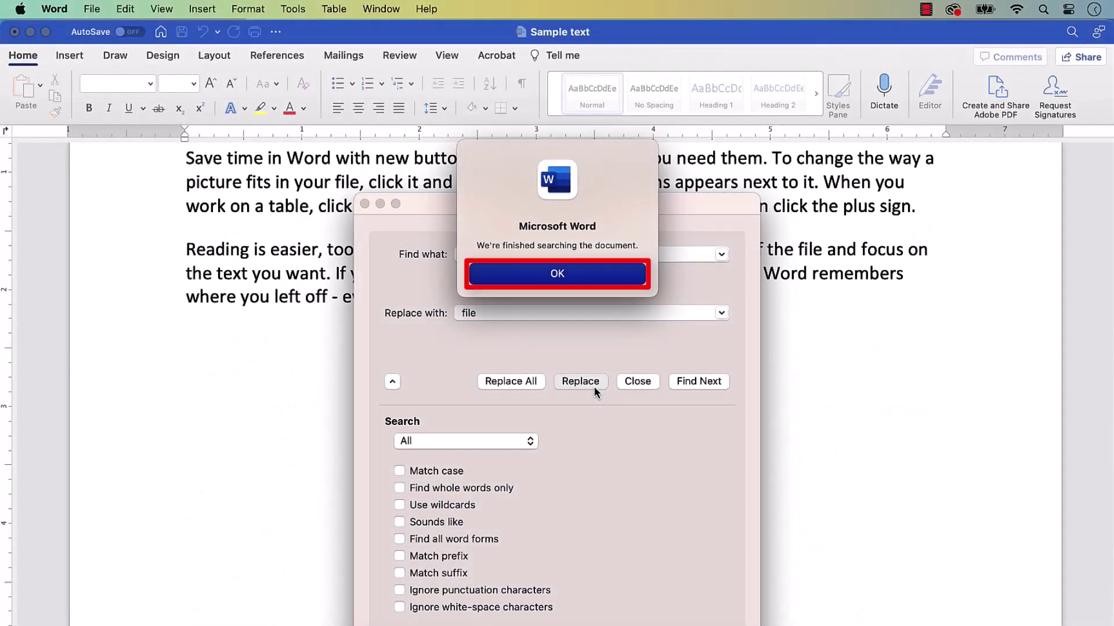
left_click(585, 273)
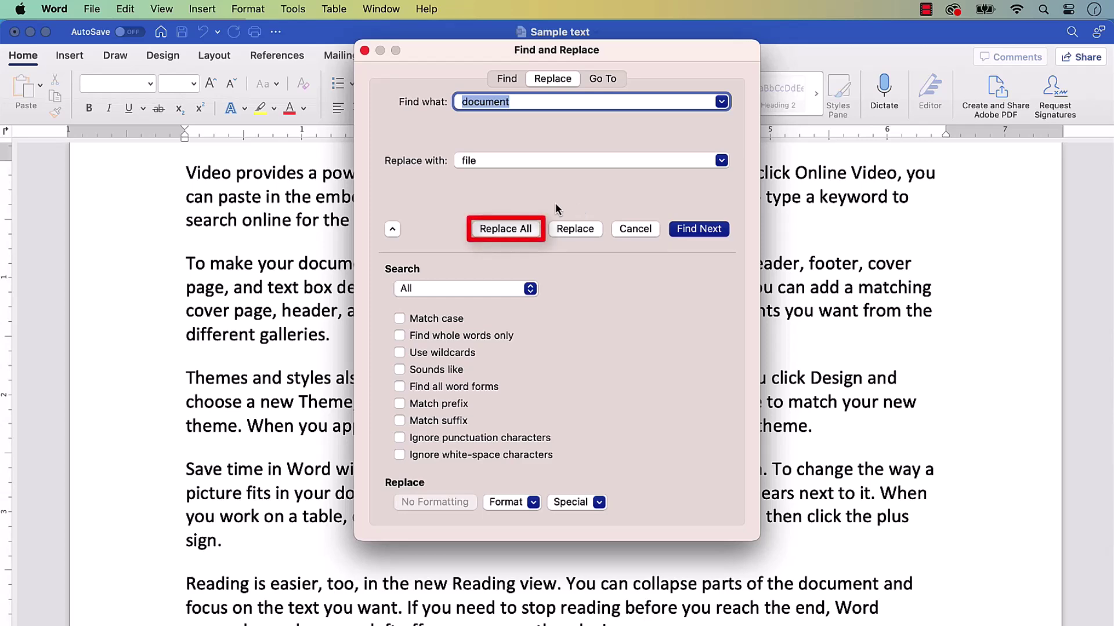
Step: Replace all 25 occurrences of 'document' with 'file', confirm the summary, and close the dialog
left_click(524, 230)
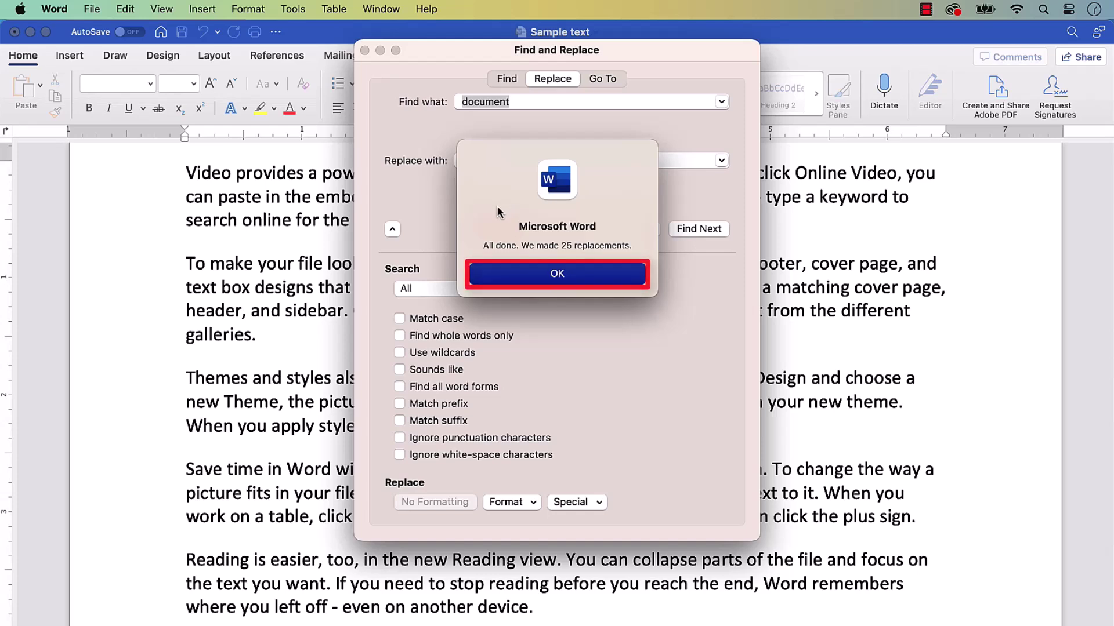
left_click(495, 278)
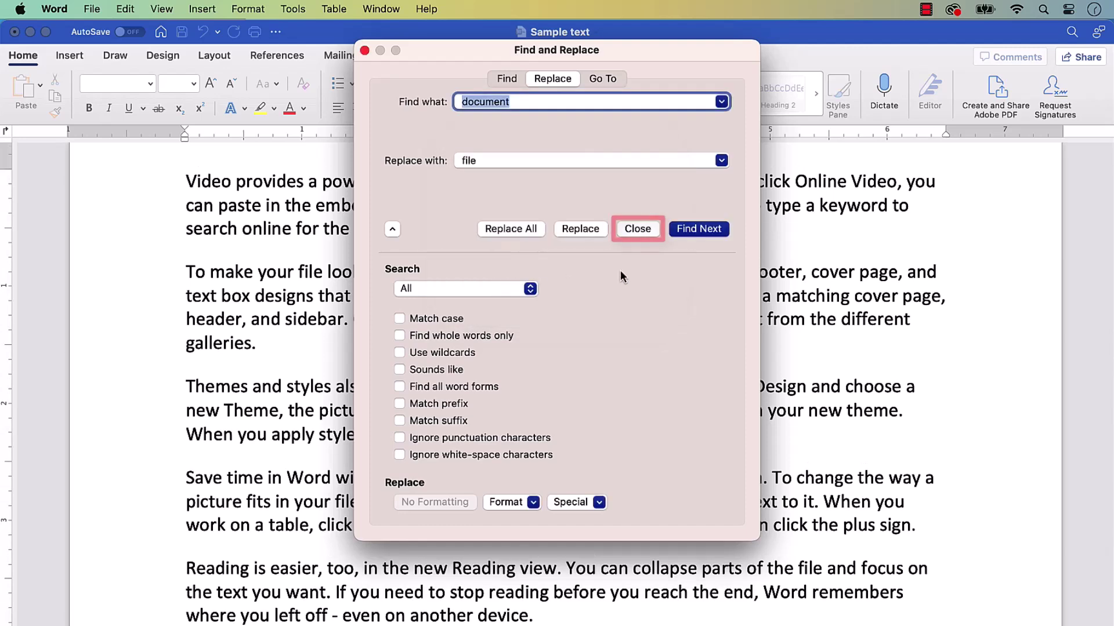
left_click(632, 229)
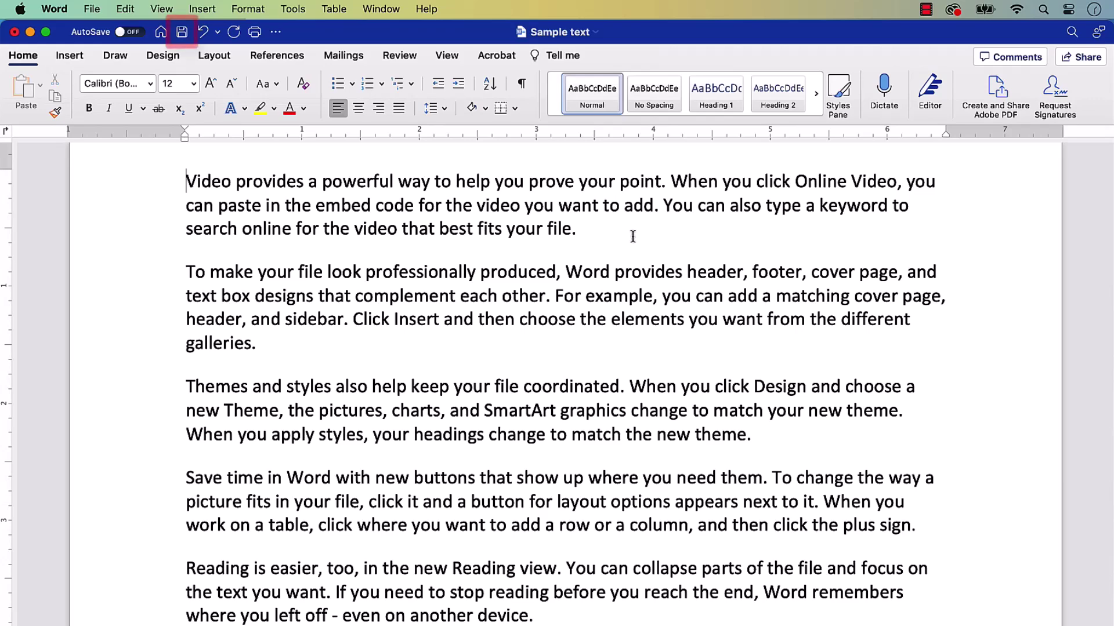